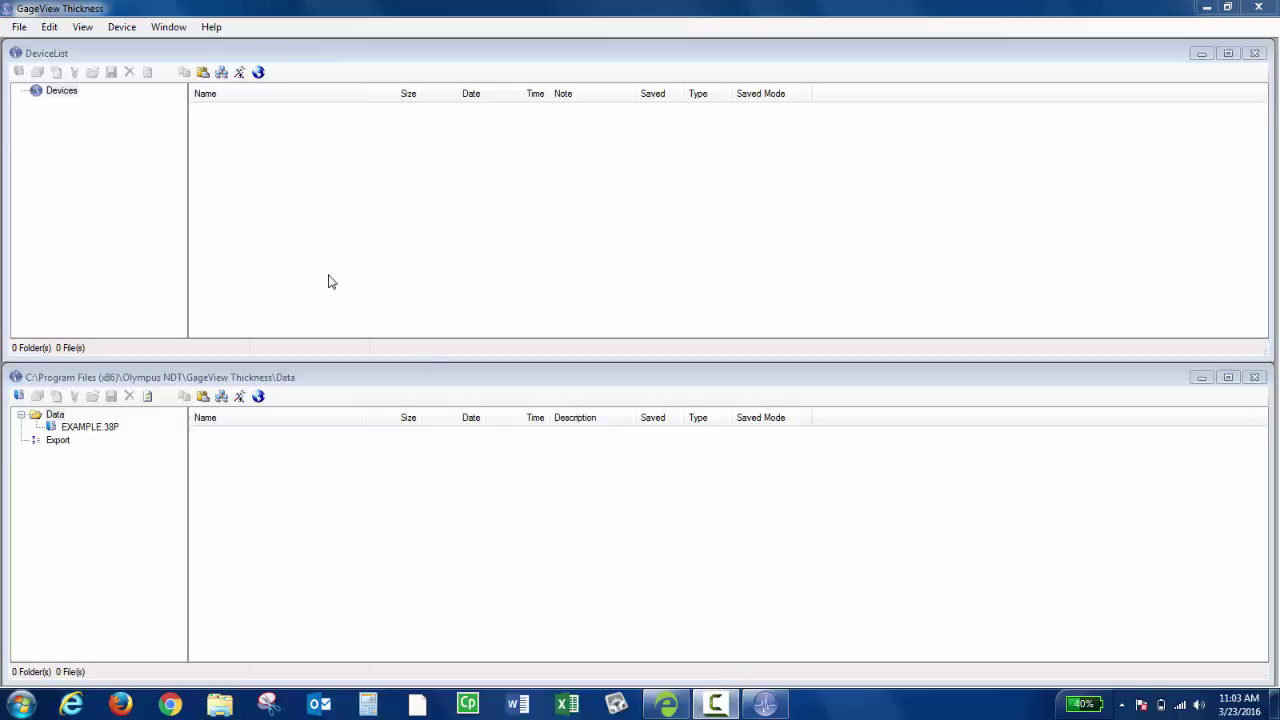
Add the 38DL PLUS gauge to the configured devices through Device > Config
left_click(122, 30)
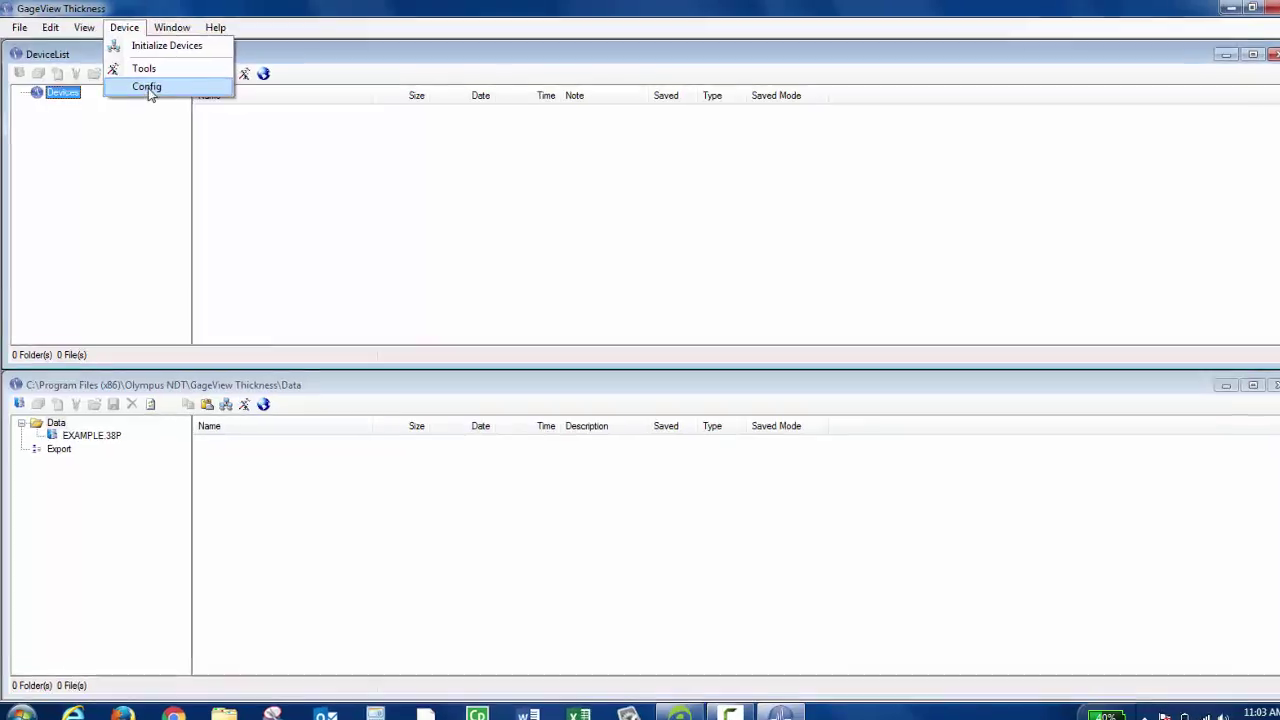
left_click(147, 87)
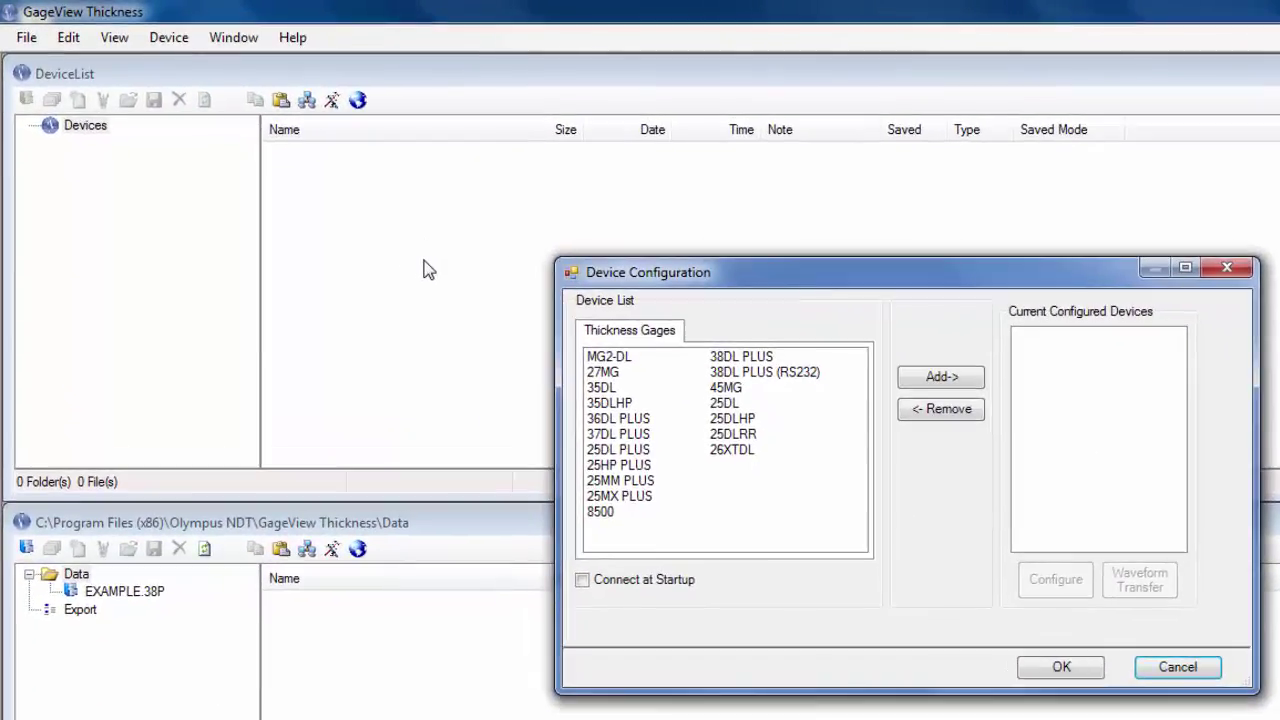
left_click(750, 360)
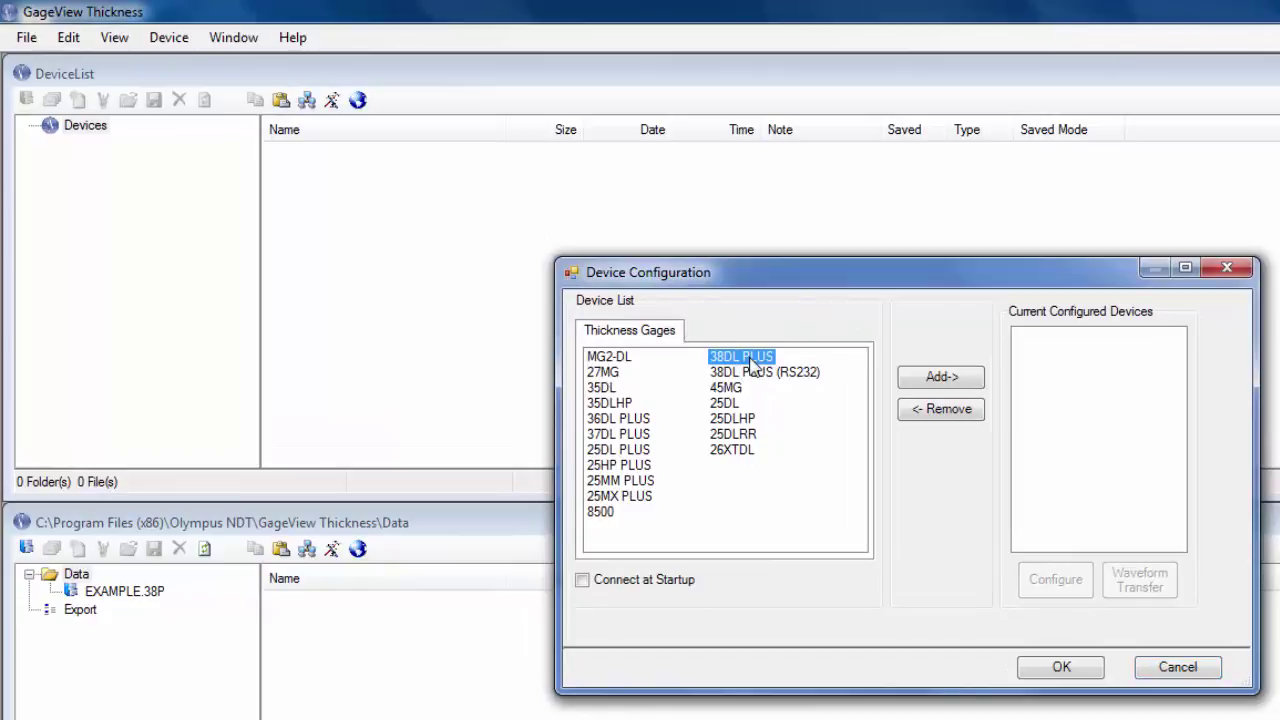
left_click(936, 382)
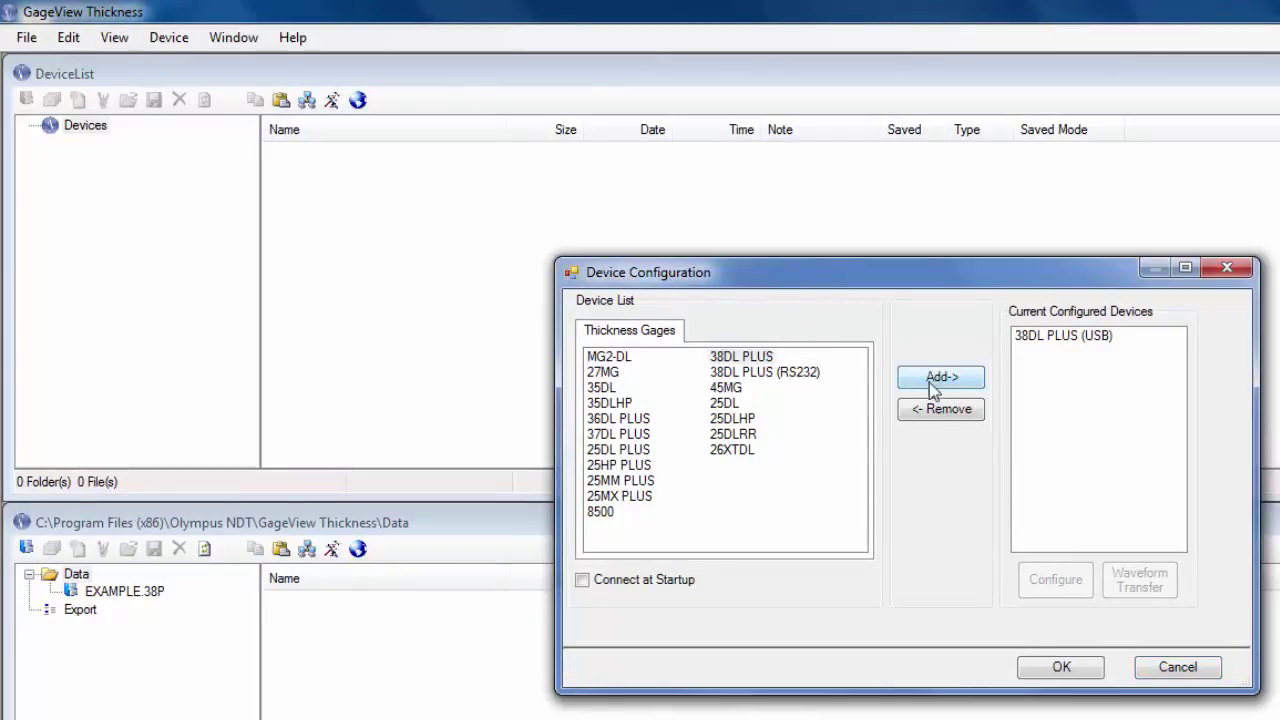
left_click(1068, 676)
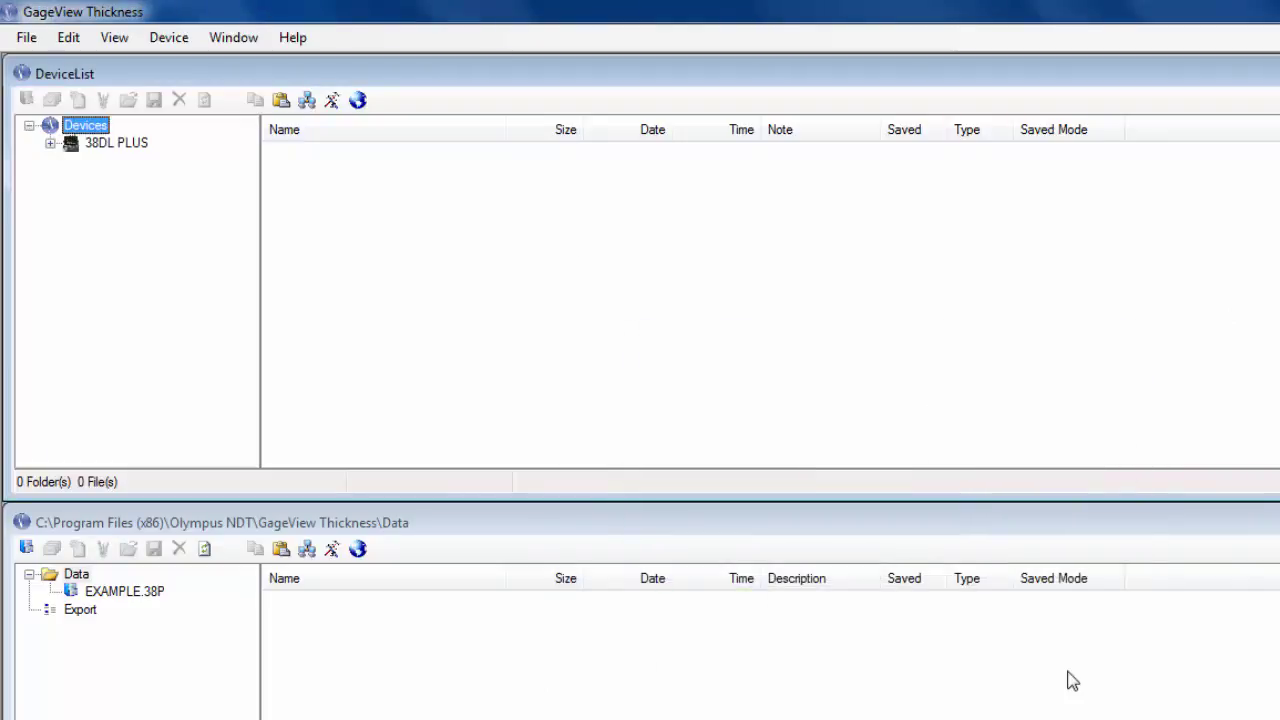
Connect to the 38DL PLUS and select the TEST2 survey in its file list
double_click(124, 150)
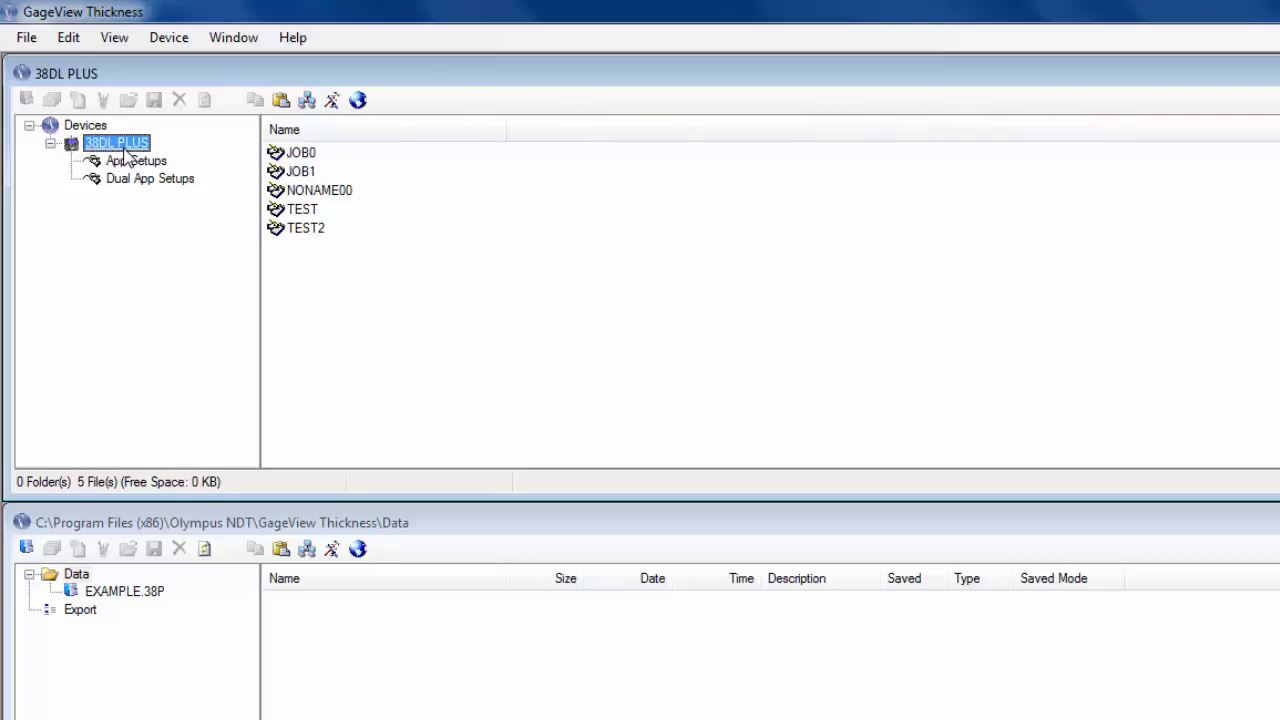
left_click(305, 230)
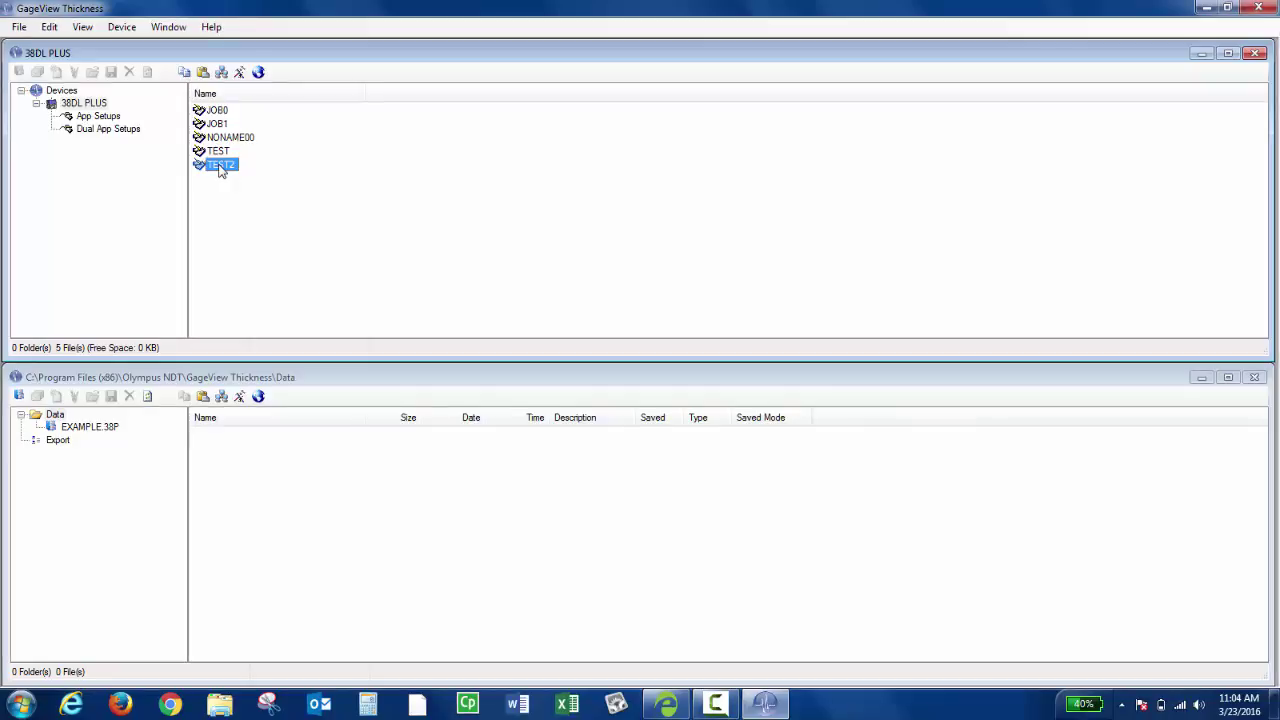
Export the TEST2 survey to CSV File, producing TEST2.IDList.csv
left_click(58, 441)
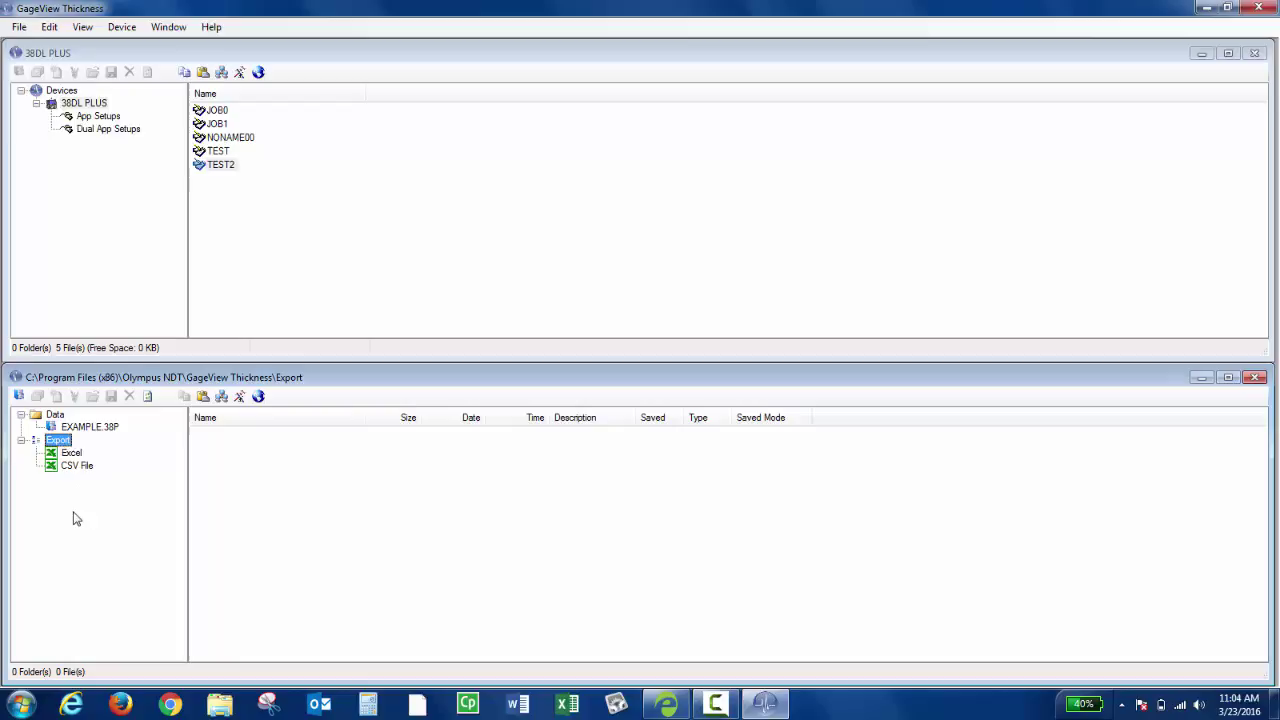
left_click(229, 167)
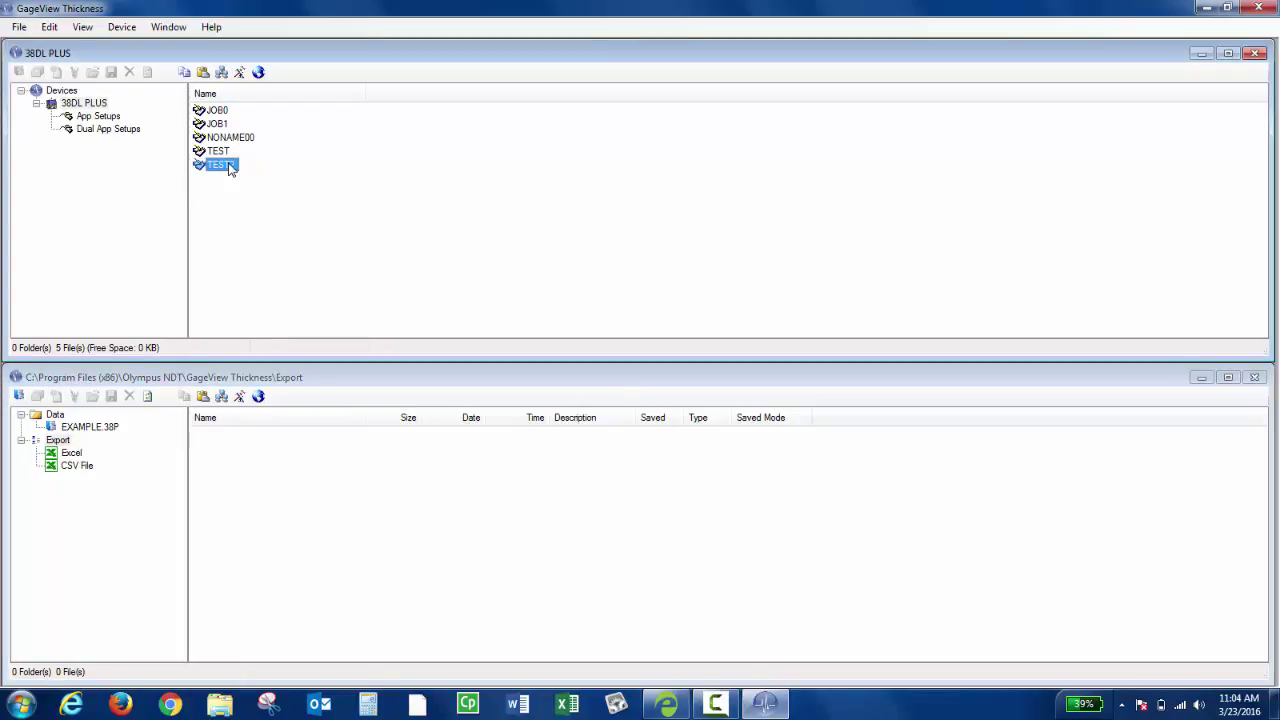
left_click_drag(229, 167, 90, 478)
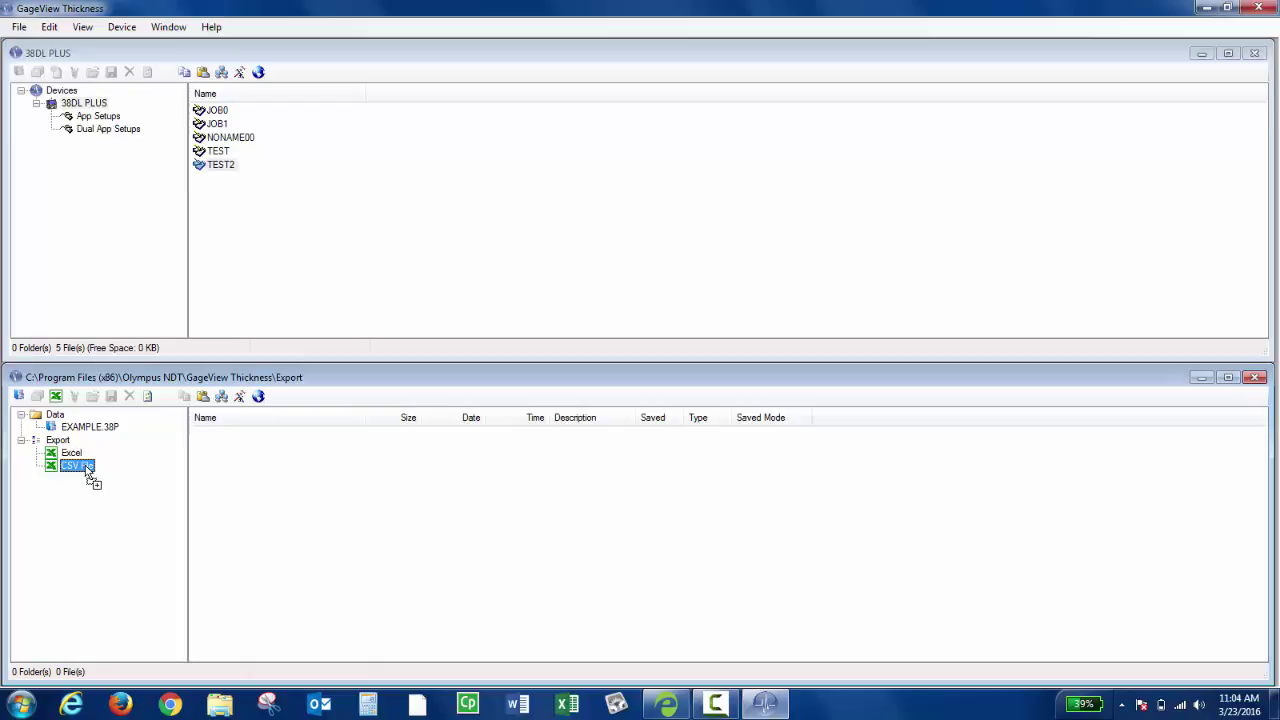
left_click_drag(88, 474, 88, 474)
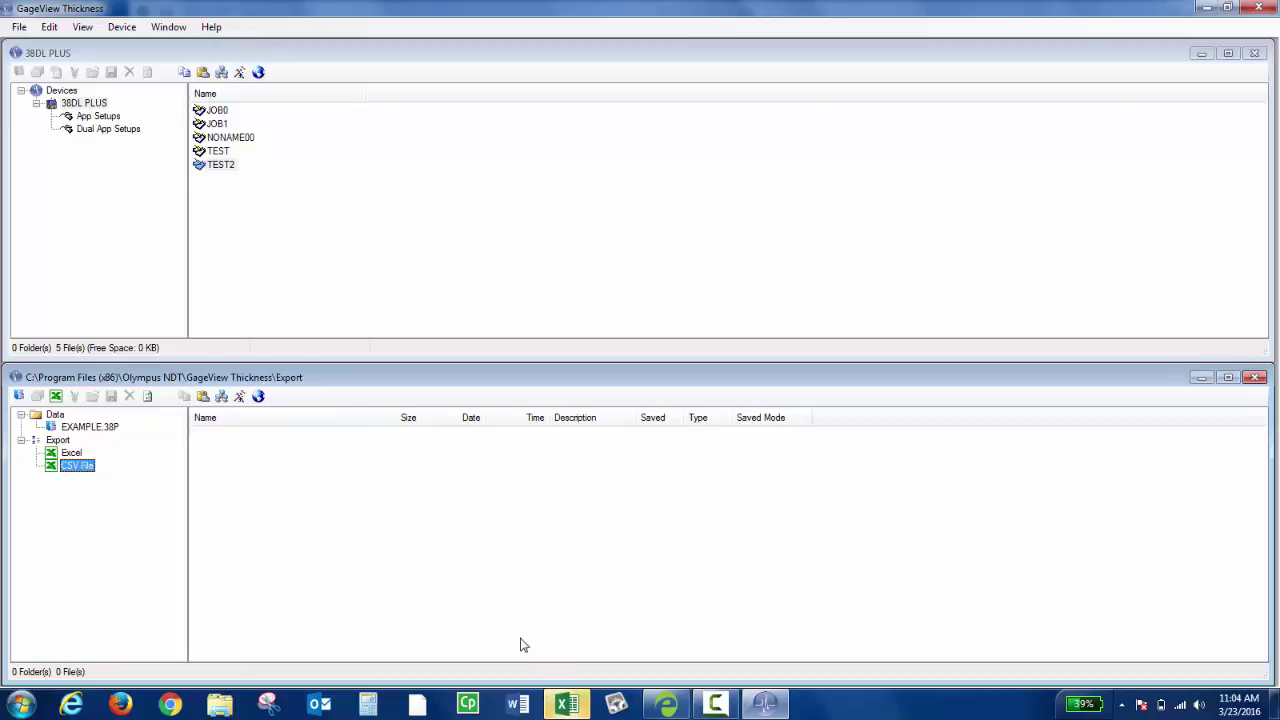
Review the TEST2.IDList.csv readings in Excel, then close the workbook
left_click(570, 706)
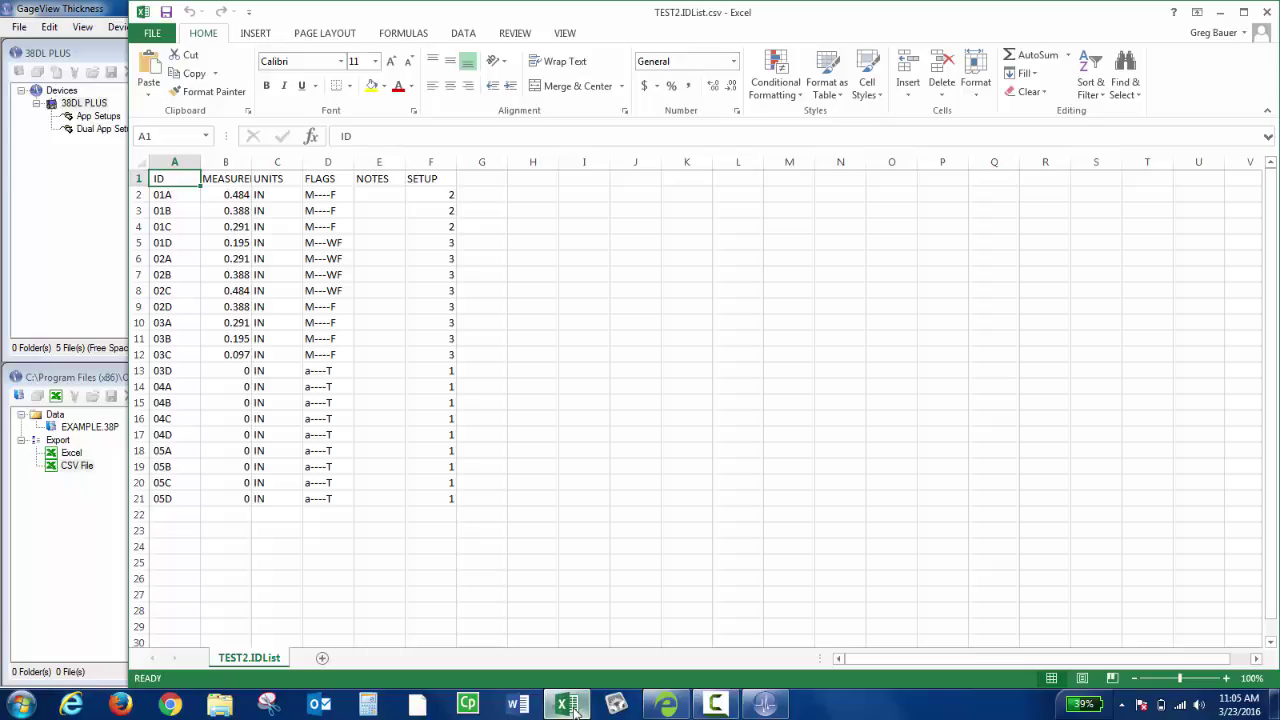
left_click(1264, 12)
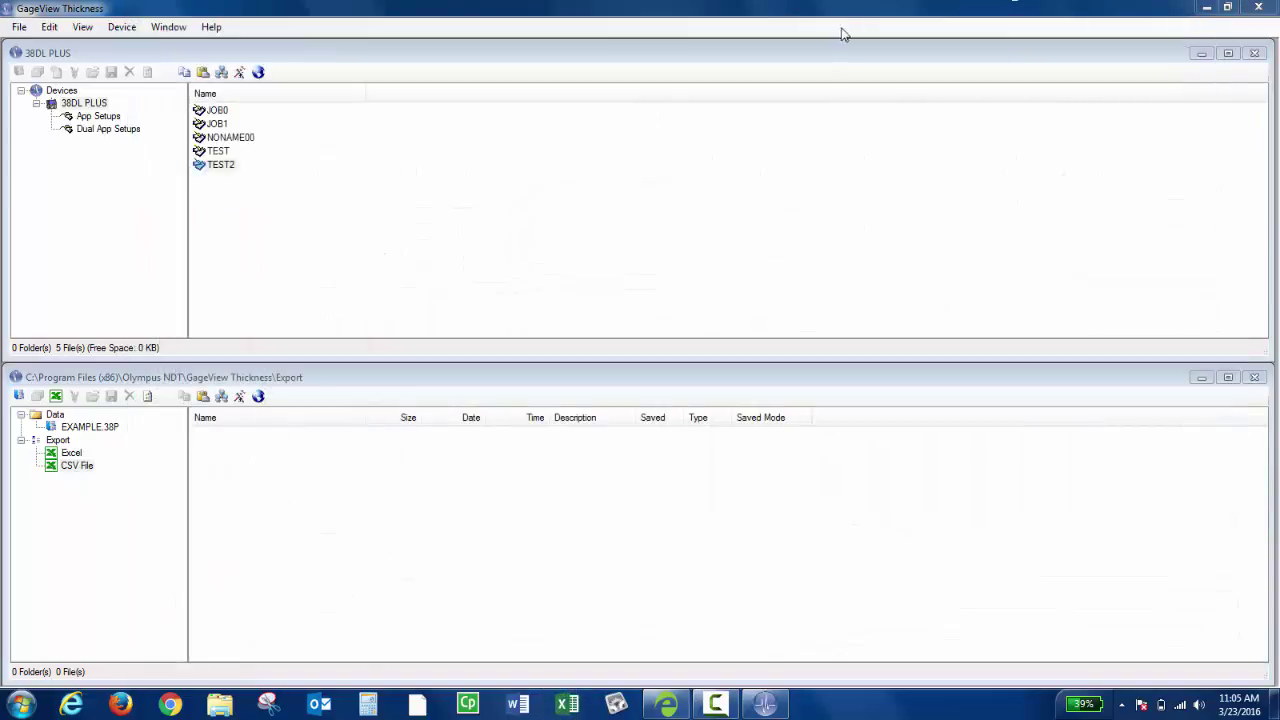
Start an Excel export of the TEST2 survey
left_click(221, 166)
left_click_drag(222, 169, 77, 456)
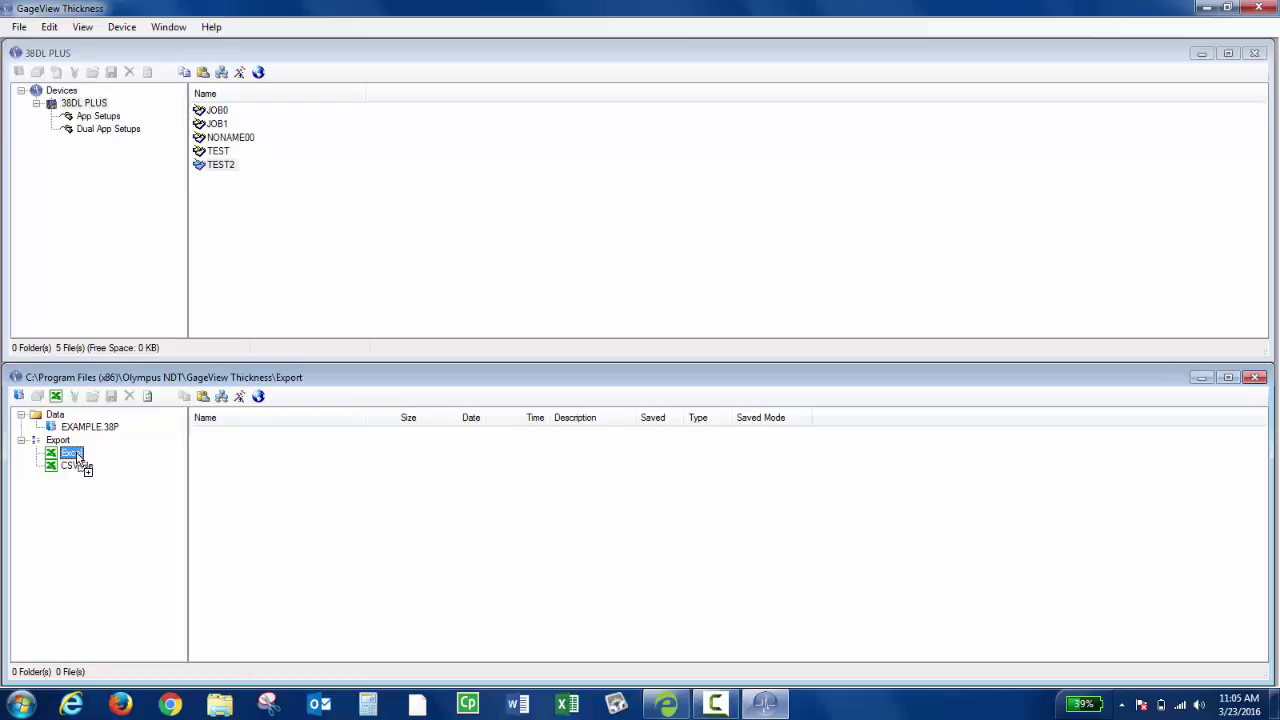
left_click_drag(77, 456, 77, 456)
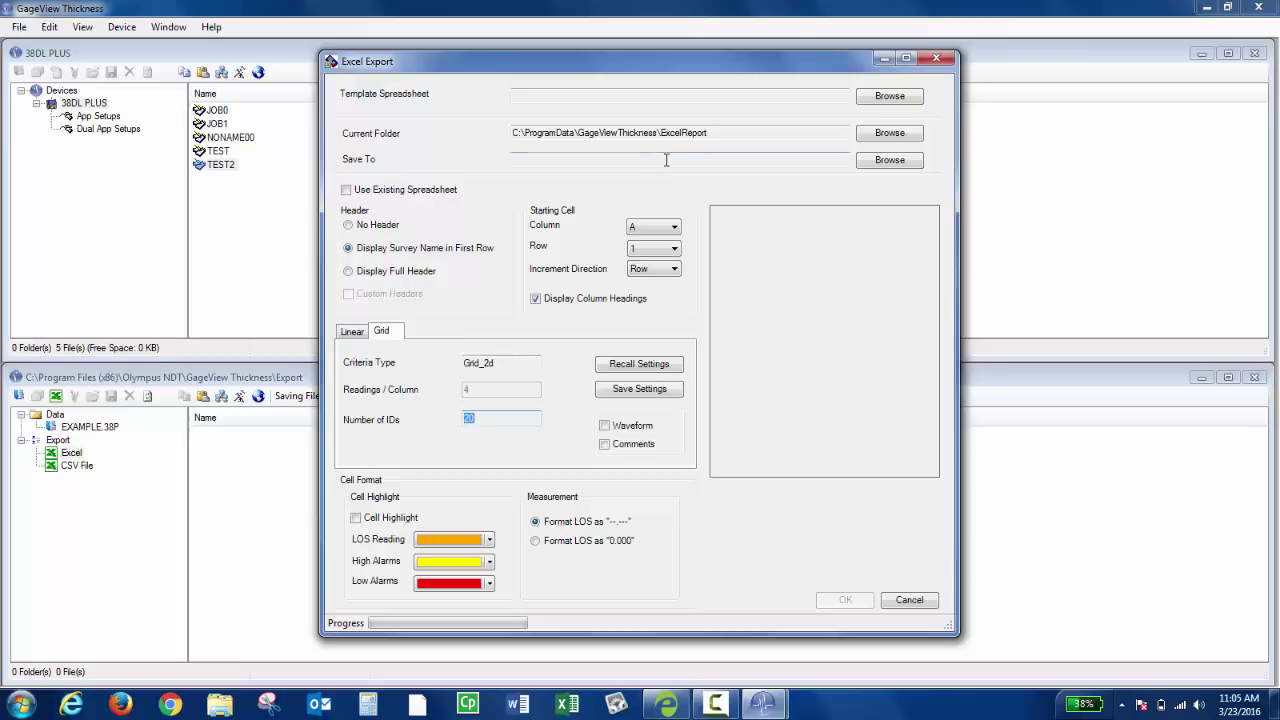
Set the export's save location to TEST2.xls on the Desktop
left_click(868, 164)
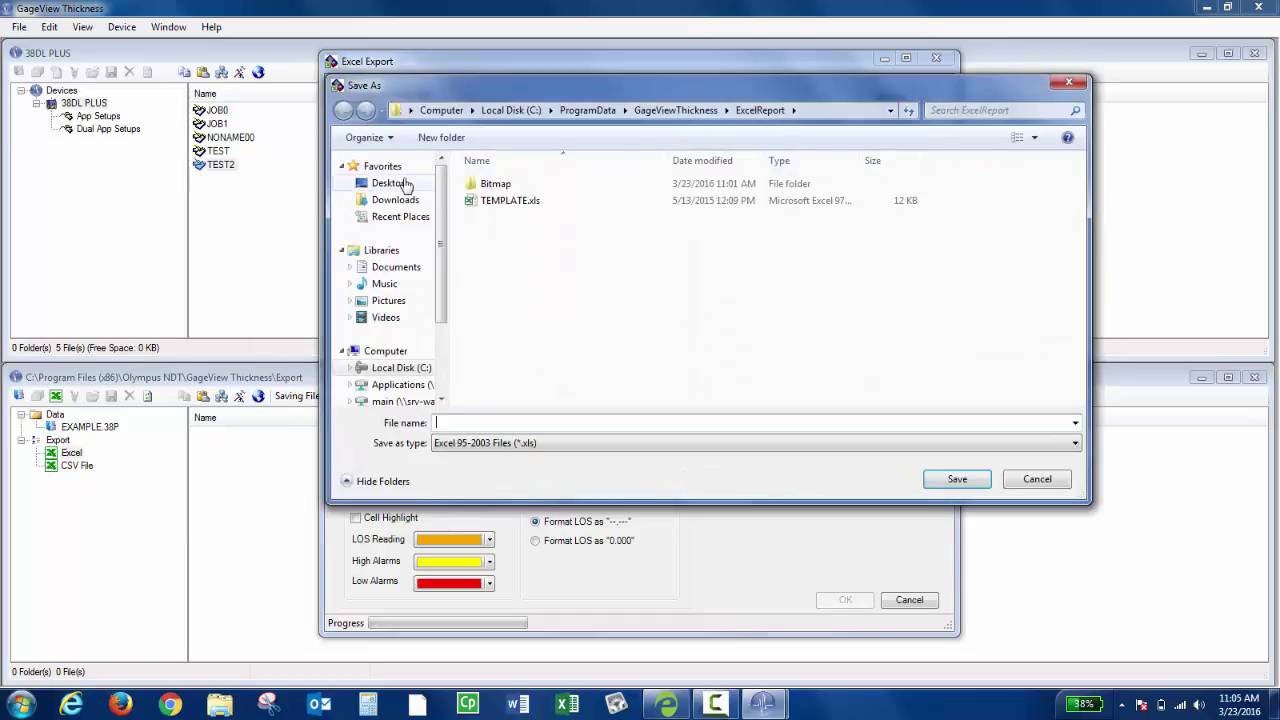
left_click(400, 184)
left_click(490, 421)
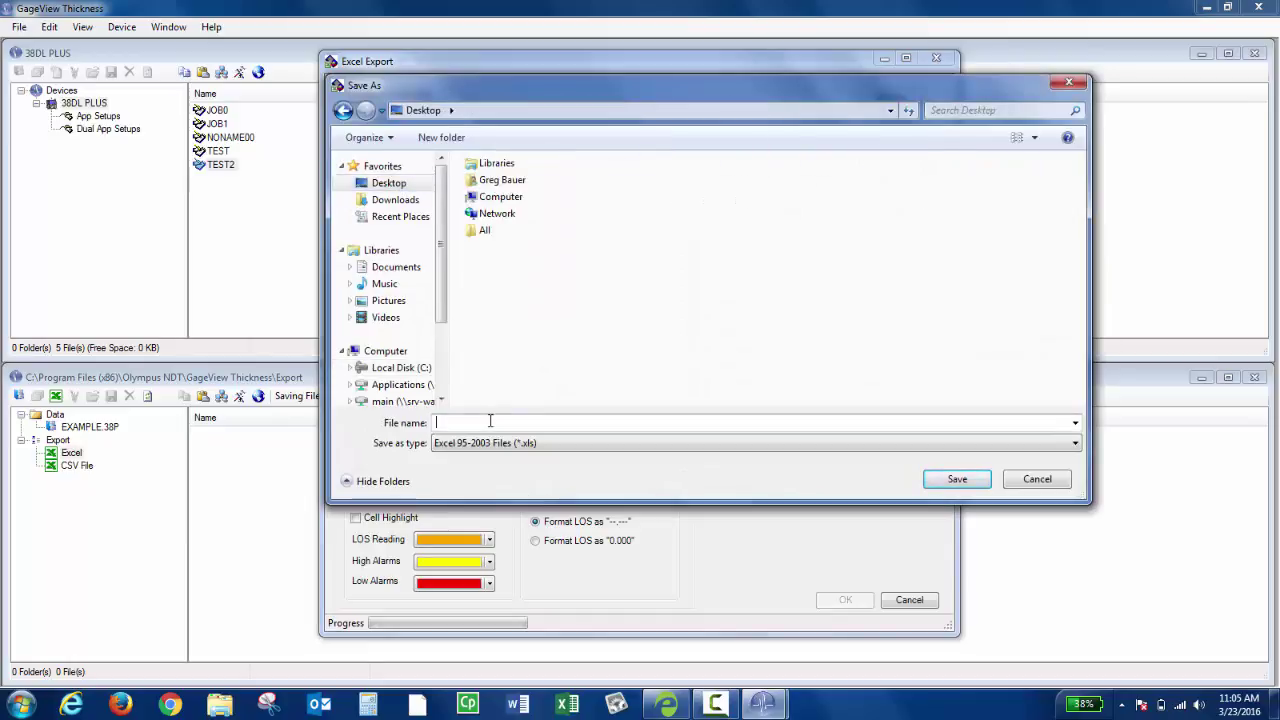
type("TEST2")
left_click(960, 479)
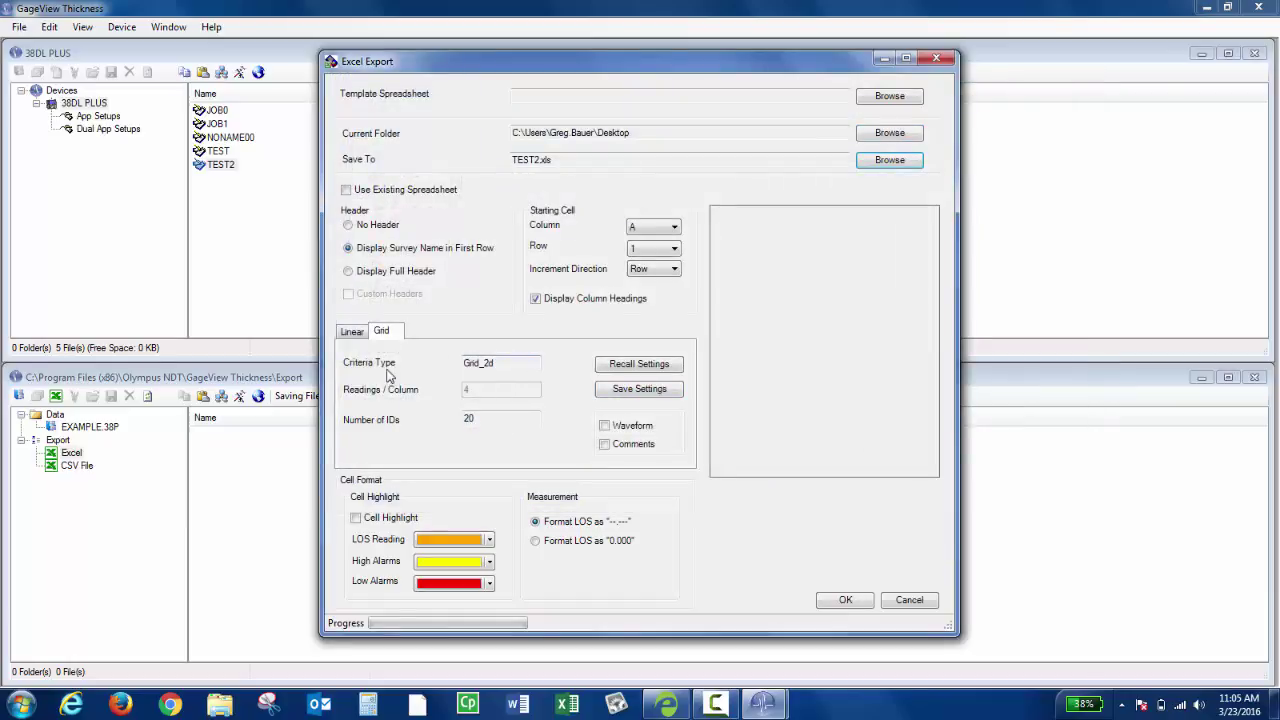
Export TEST2 in Grid layout with Waveform included
left_click(358, 336)
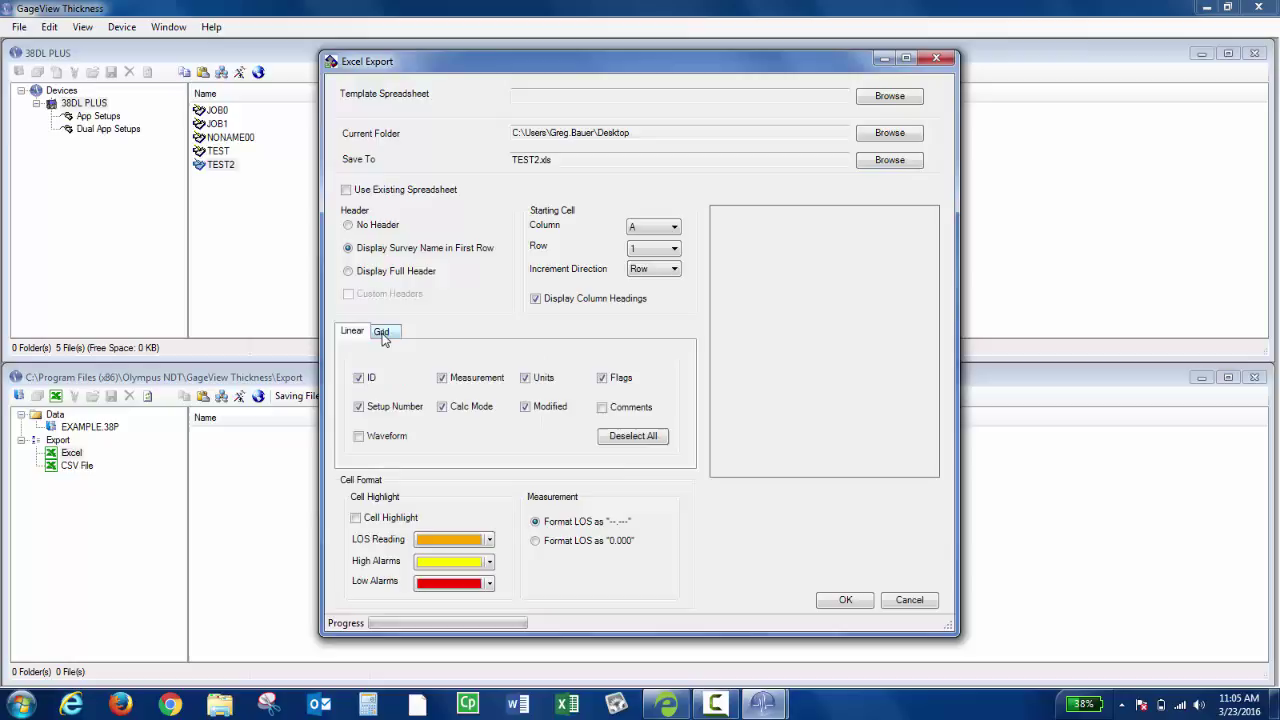
left_click(383, 336)
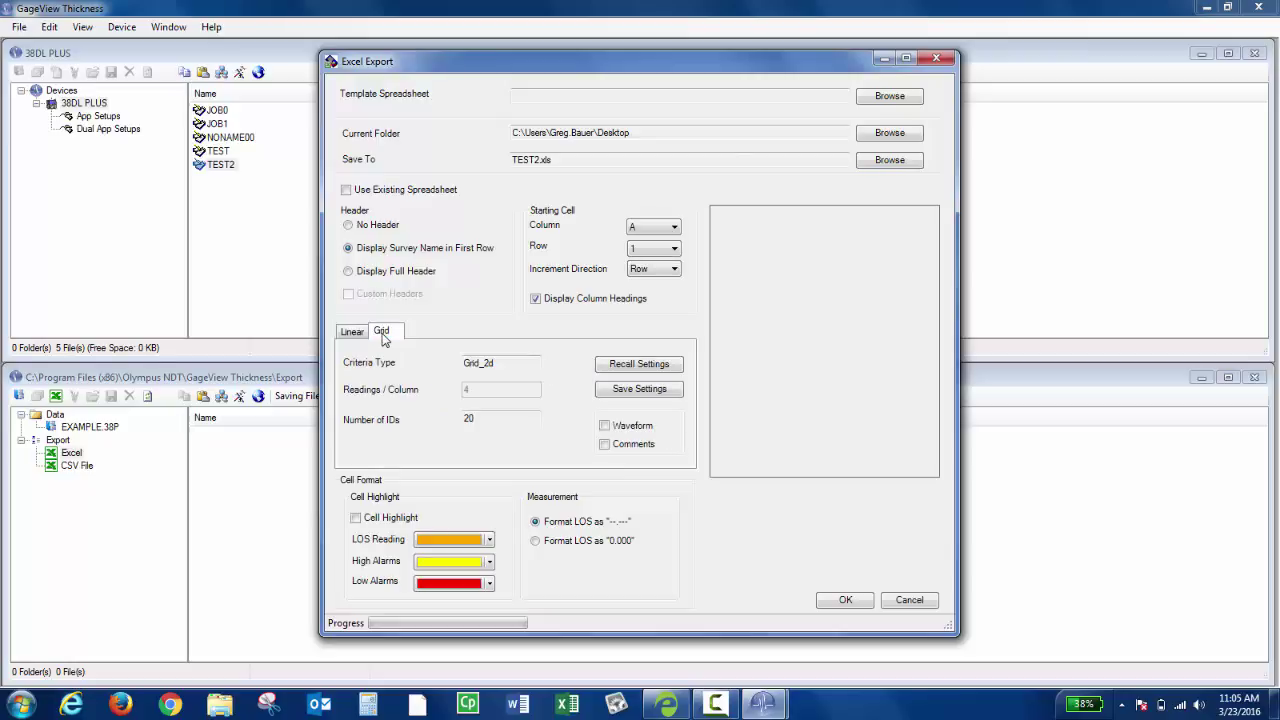
left_click(604, 427)
left_click(845, 601)
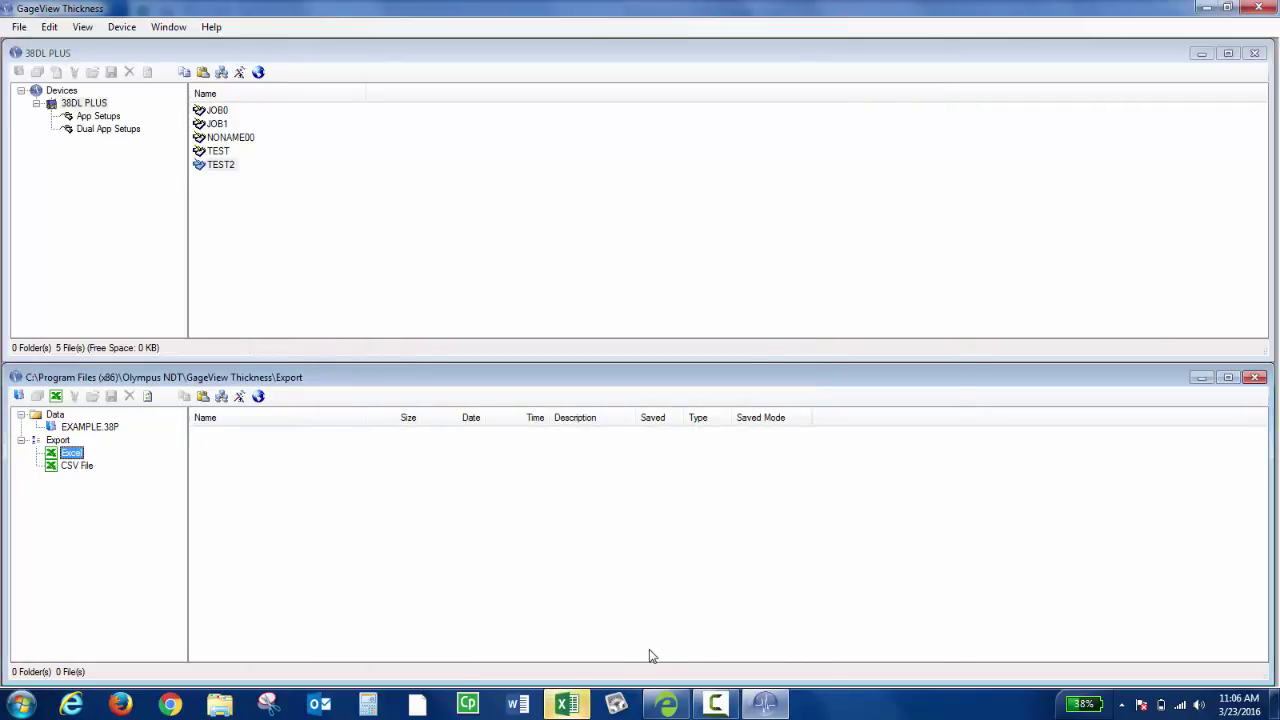
View TEST2.xls's WAVEFORM, GAGE_SETUP and TRANSDUCER_SETUP sheets, then return to ID_LIST
left_click(566, 705)
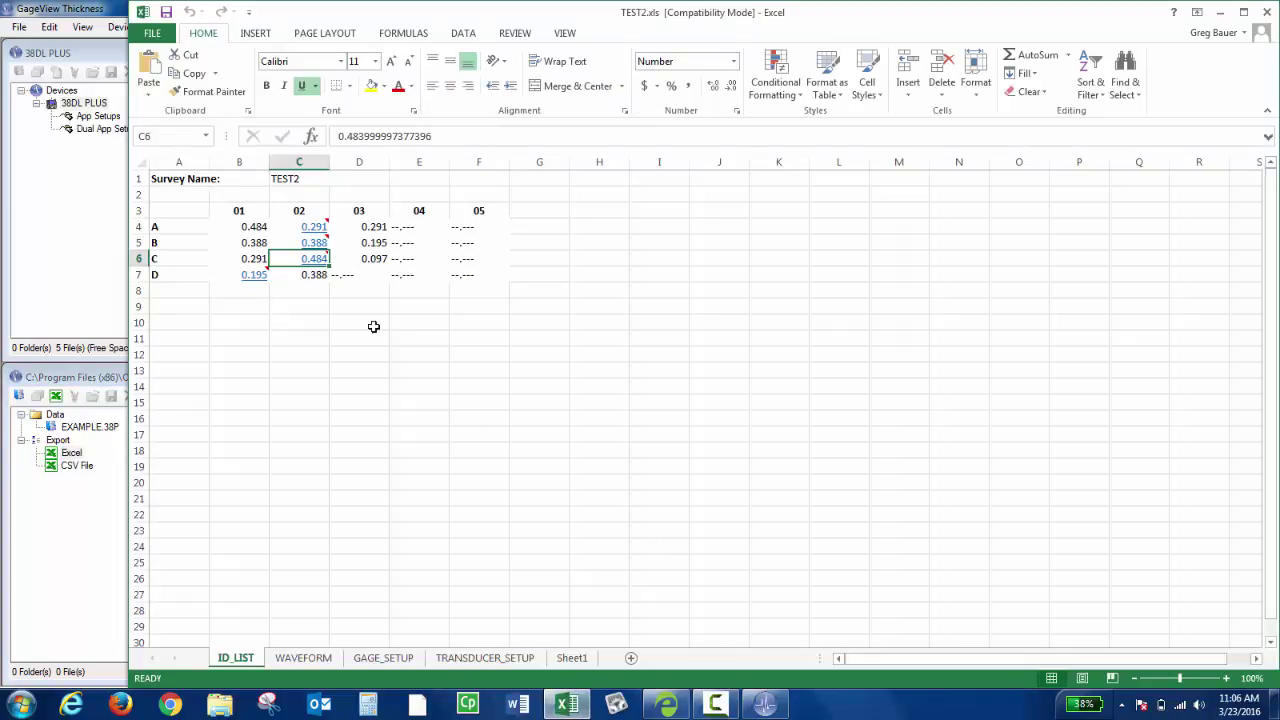
mouse_move(318, 234)
left_click(301, 660)
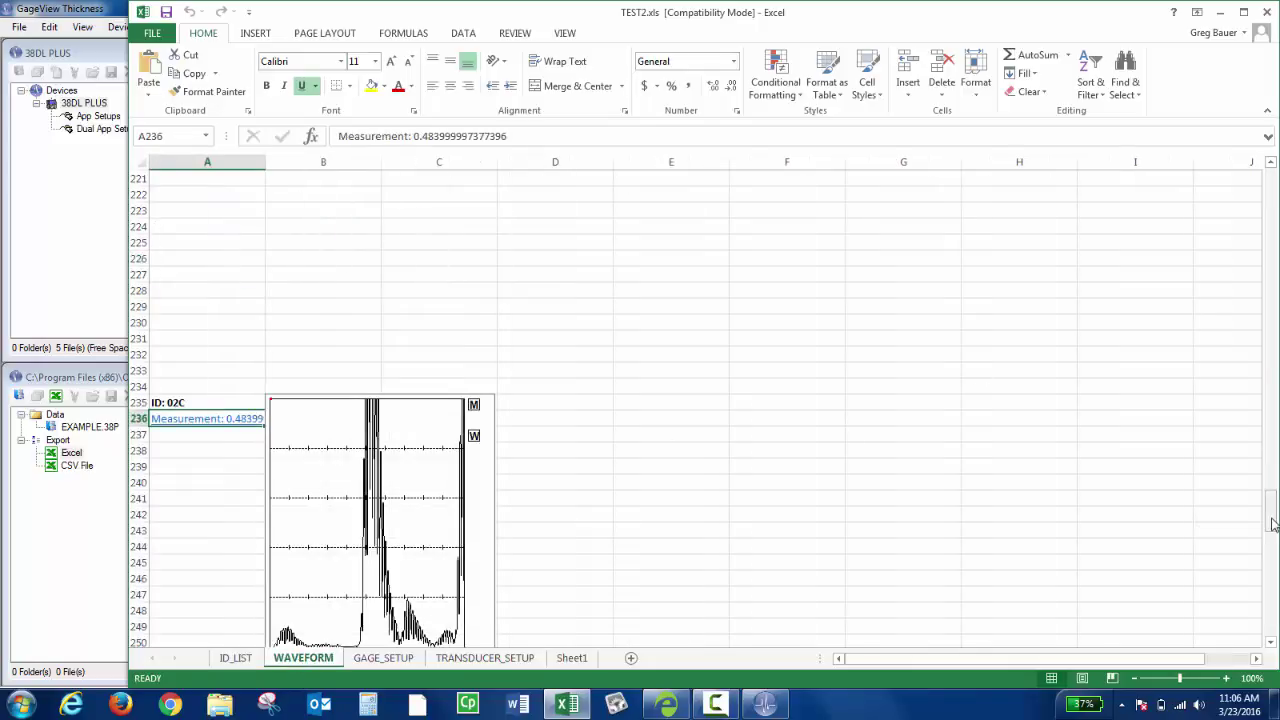
left_click_drag(1268, 525, 1266, 209)
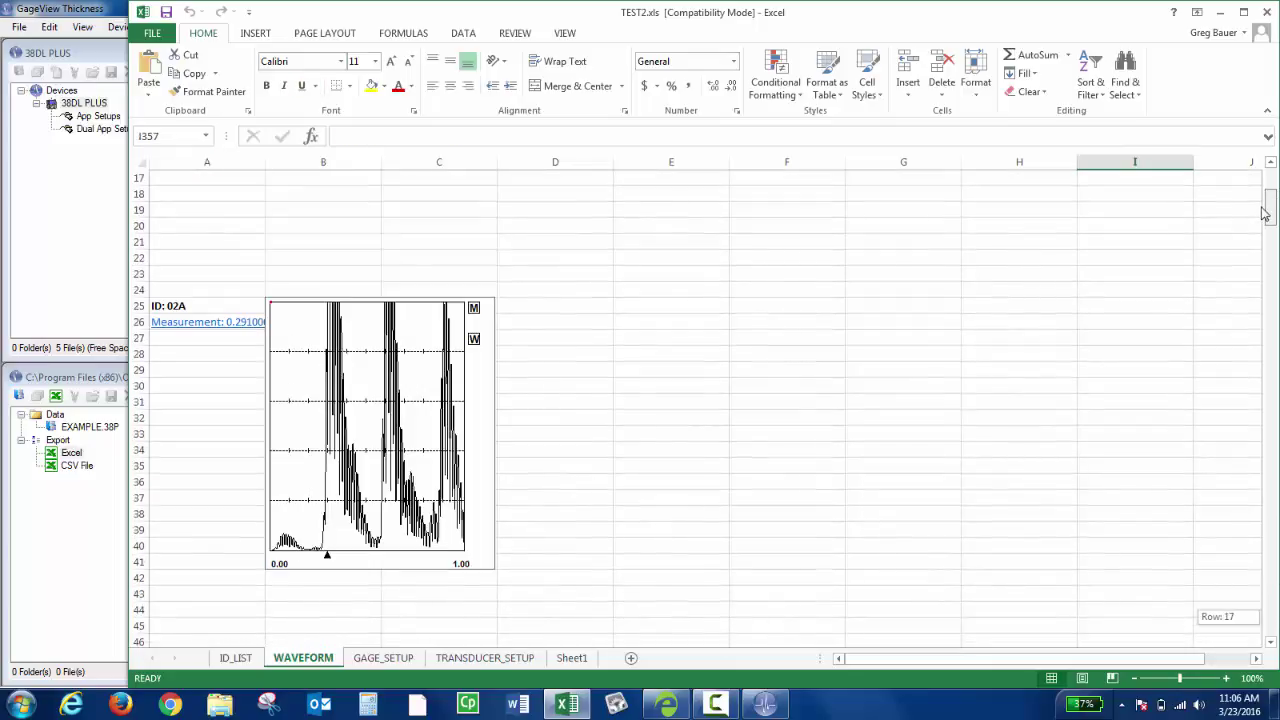
left_click(362, 660)
left_click(453, 657)
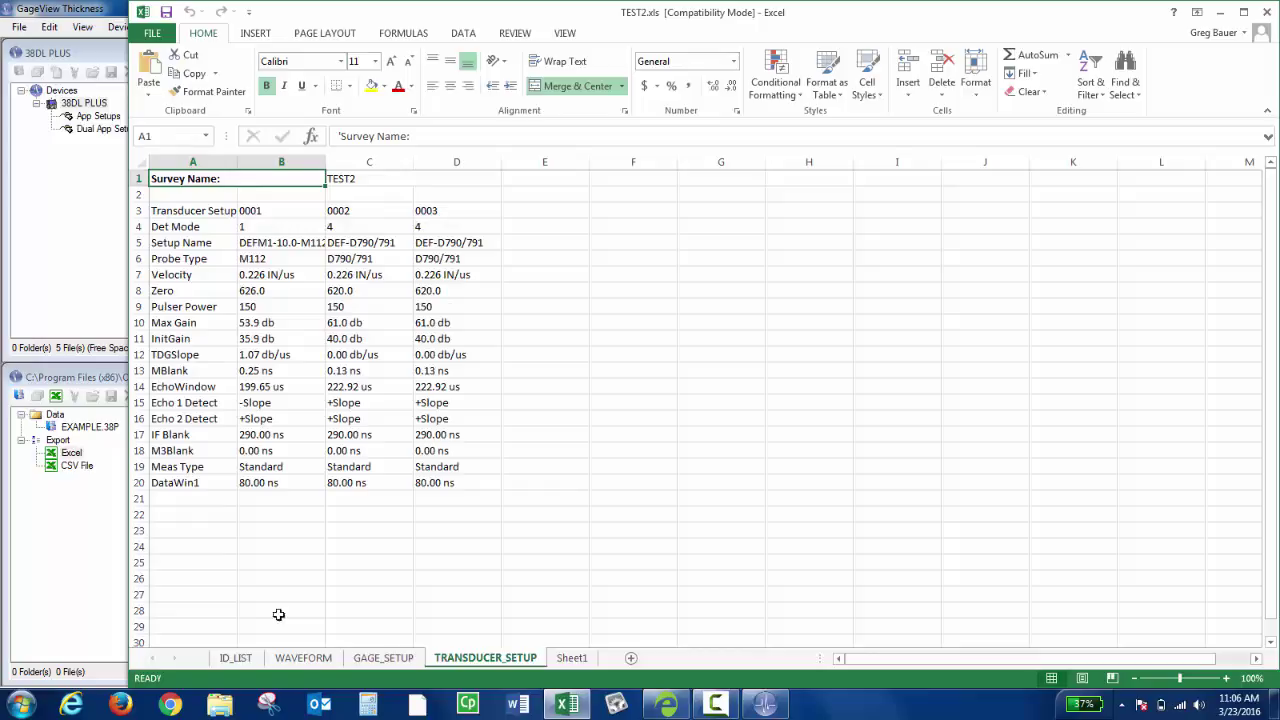
left_click(237, 658)
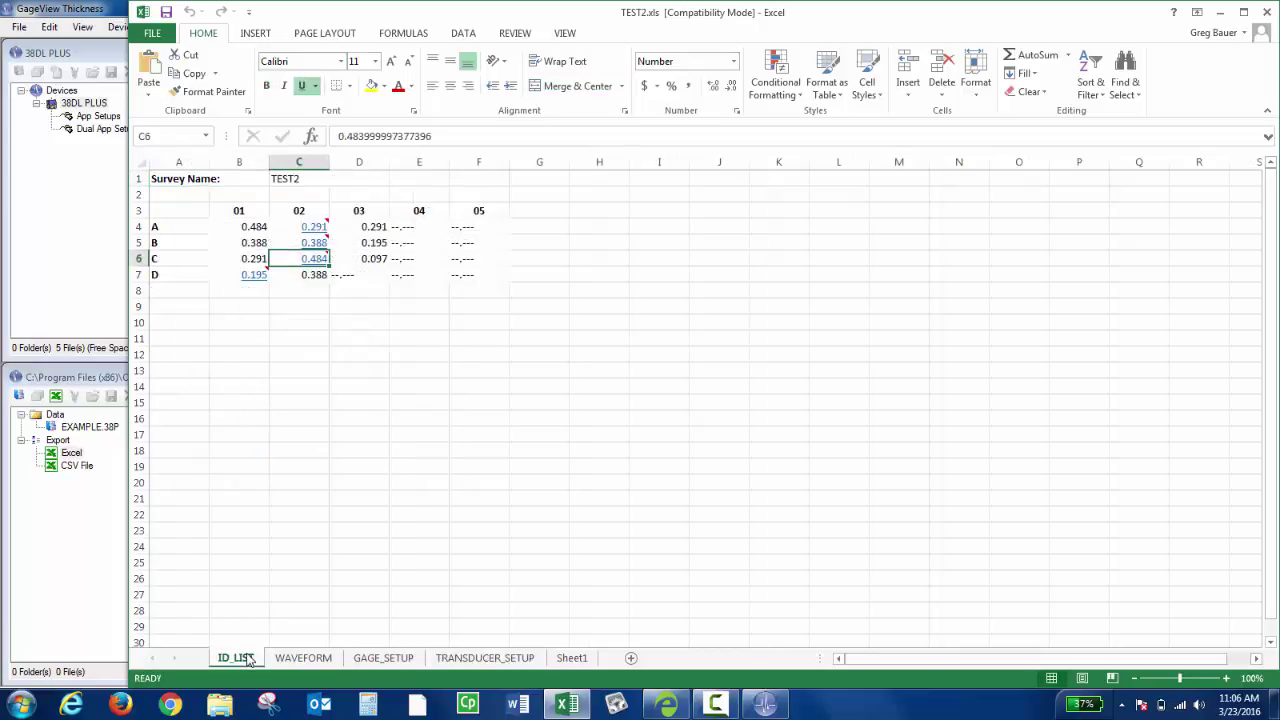